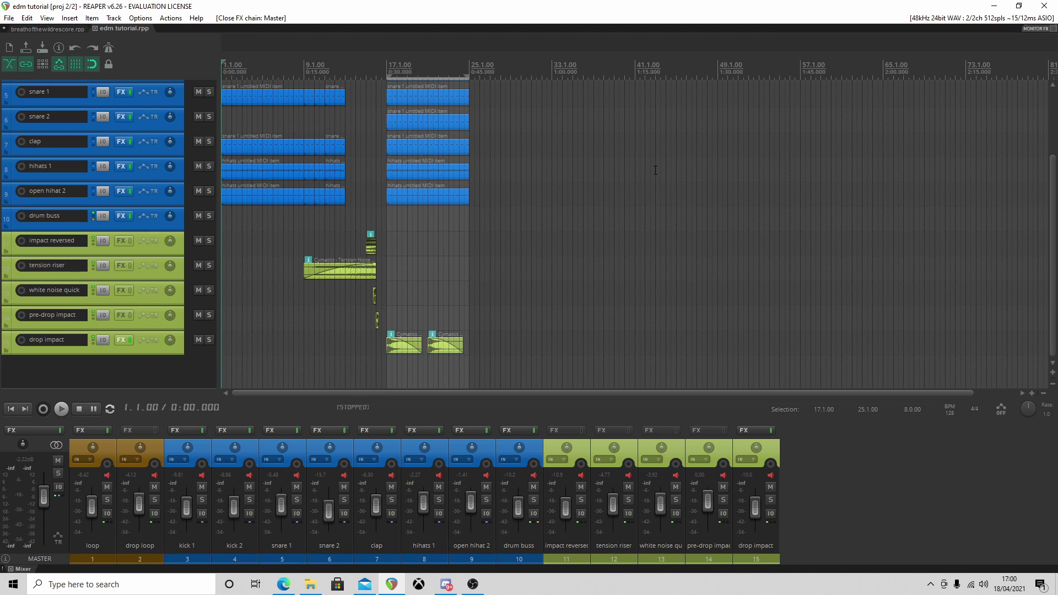
- Play the whole arrangement from the project start into the drop, and stop playback
{"action": "scroll", "coordinate": [442, 161], "scroll_direction": "up", "scroll_amount": 4}
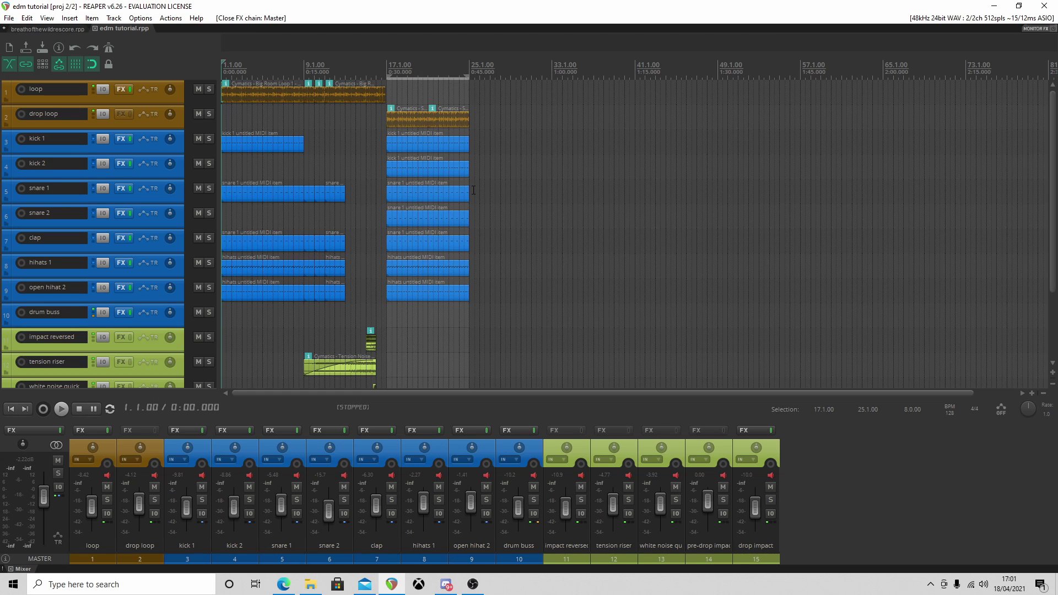
{"action": "key", "text": "space"}
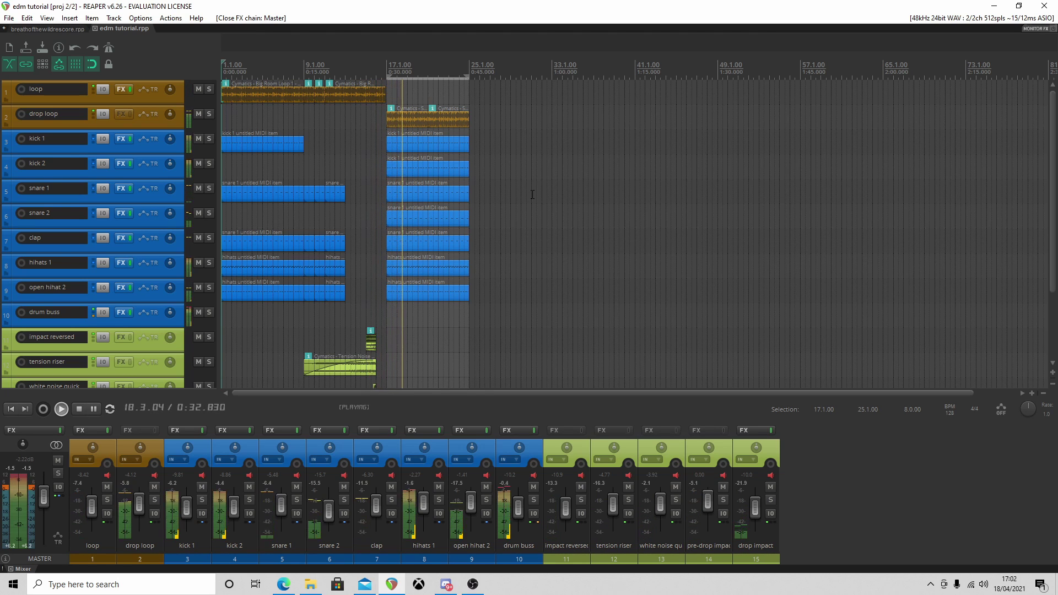
{"action": "left_click", "coordinate": [109, 412]}
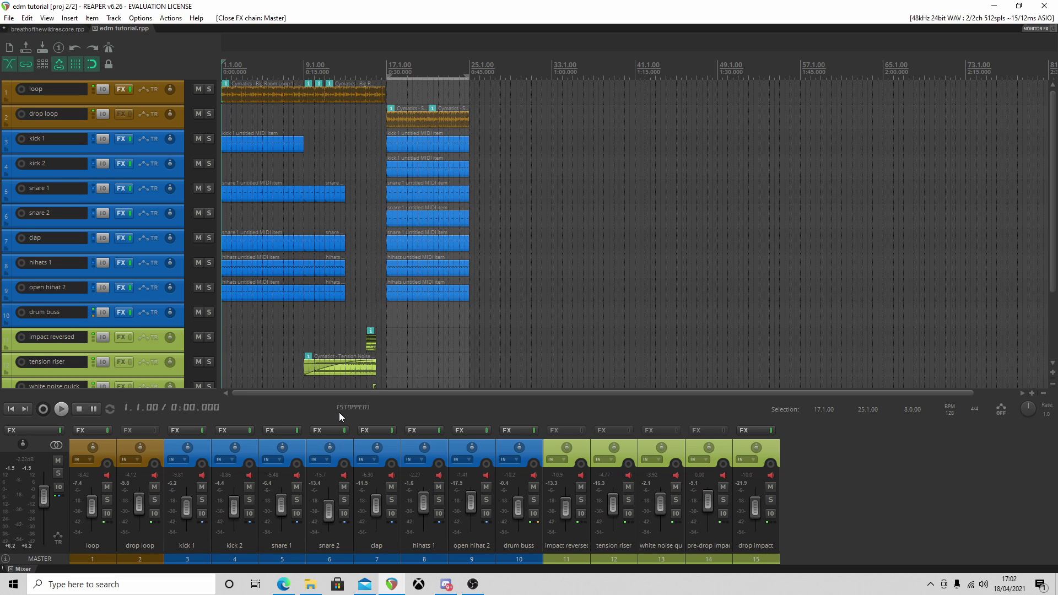
- Audition the loop track on its own from the project start, and clear its solo
{"action": "left_click", "coordinate": [183, 91]}
{"action": "left_click", "coordinate": [181, 115]}
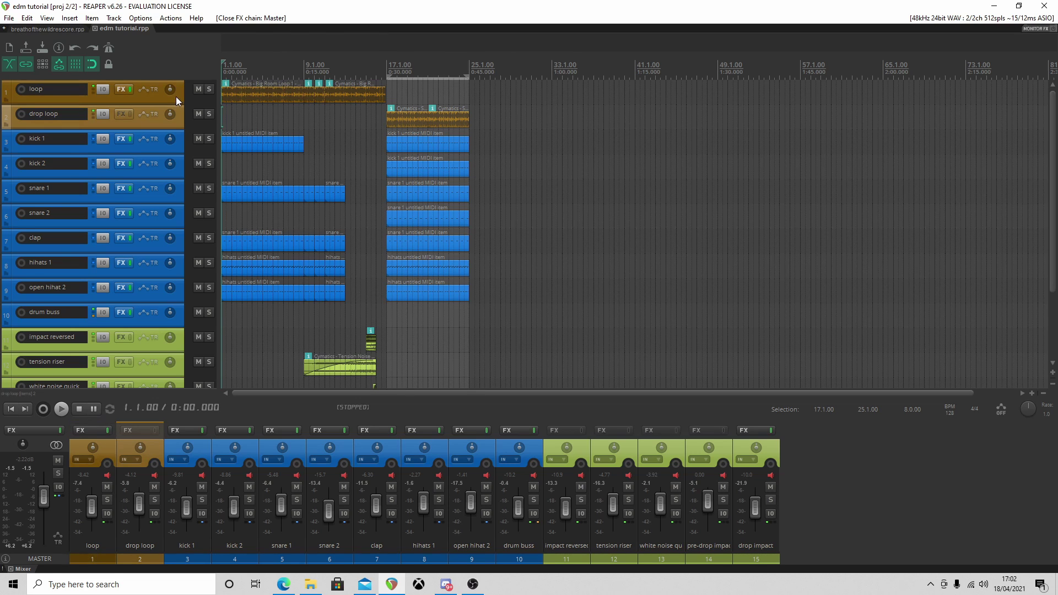
{"action": "left_click", "coordinate": [176, 97]}
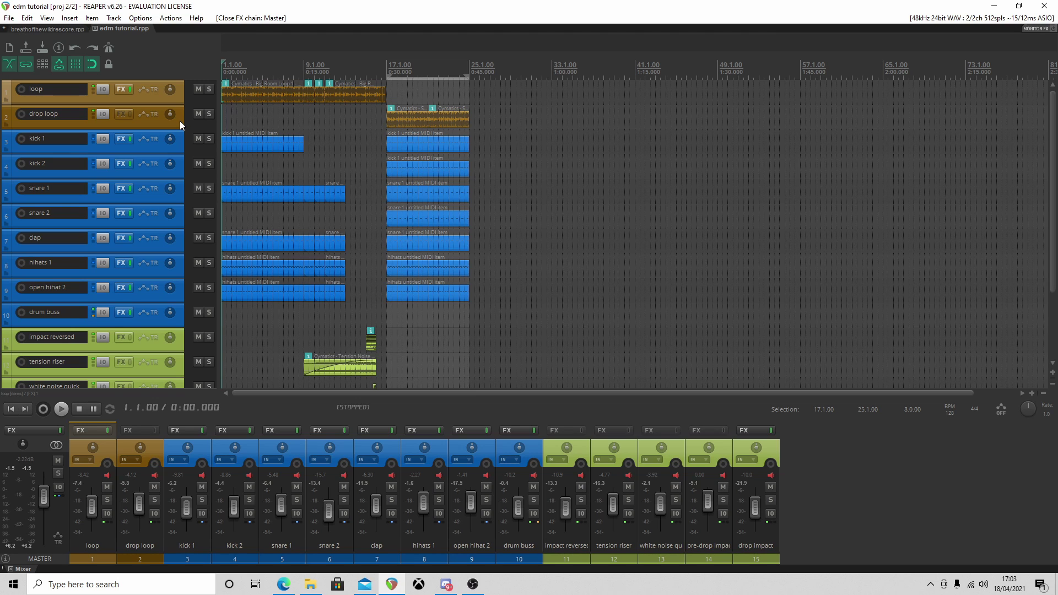
{"action": "left_click", "coordinate": [208, 89]}
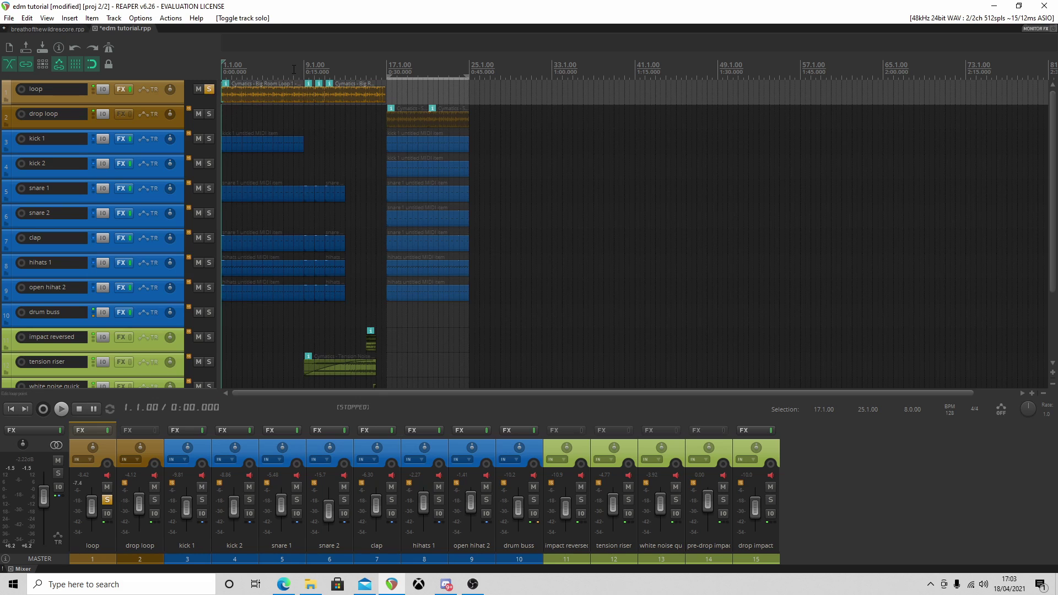
{"action": "key", "text": "space"}
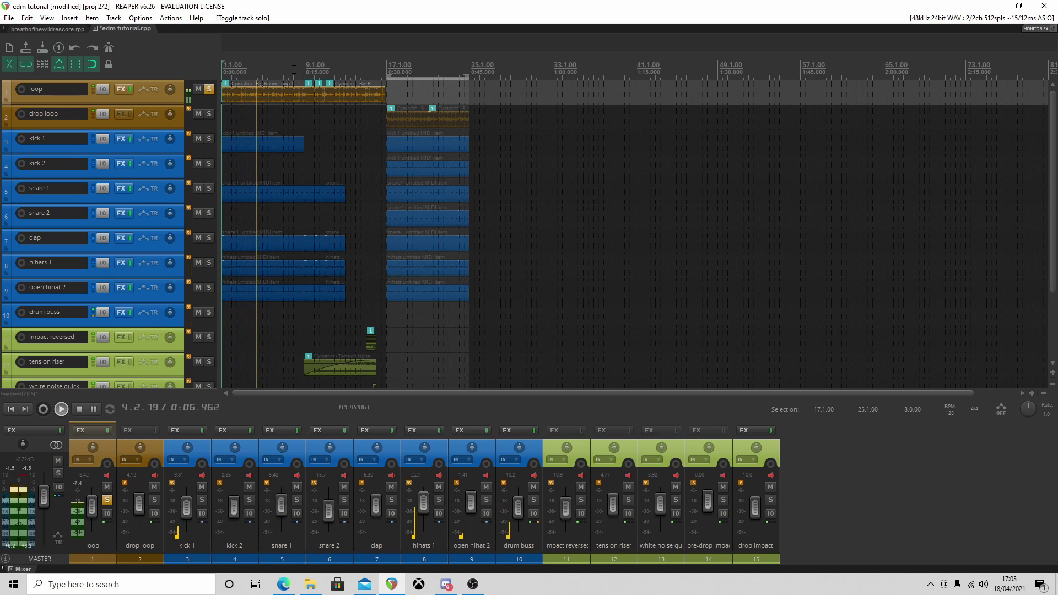
{"action": "key", "text": "space"}
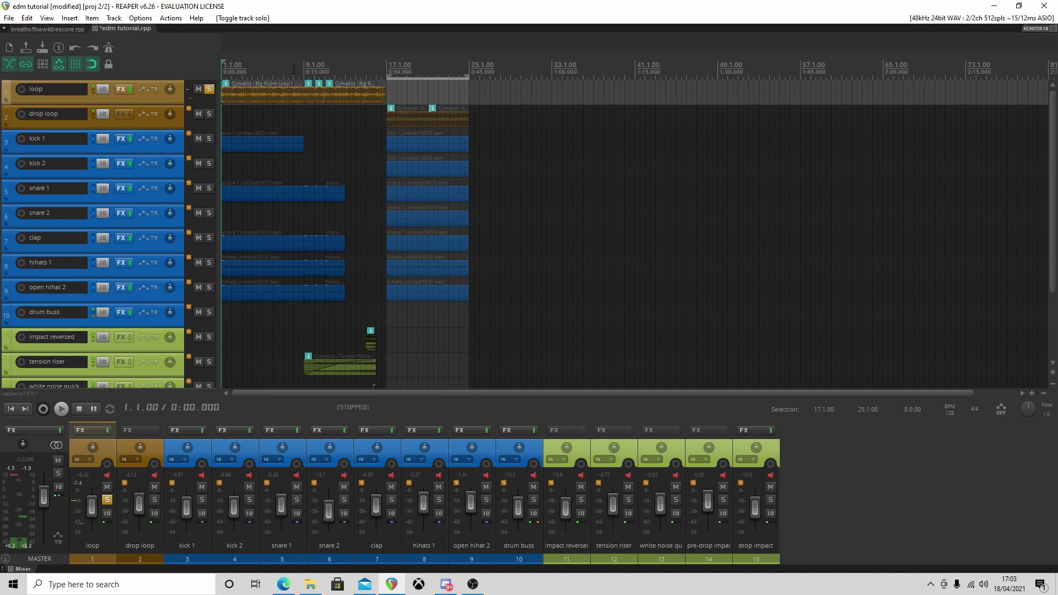
{"action": "left_click", "coordinate": [210, 91]}
- Audition the drop loop track on its own from bar 17, and clear its solo
{"action": "left_click", "coordinate": [388, 69]}
{"action": "key", "text": "F6"}
{"action": "key", "text": "space"}
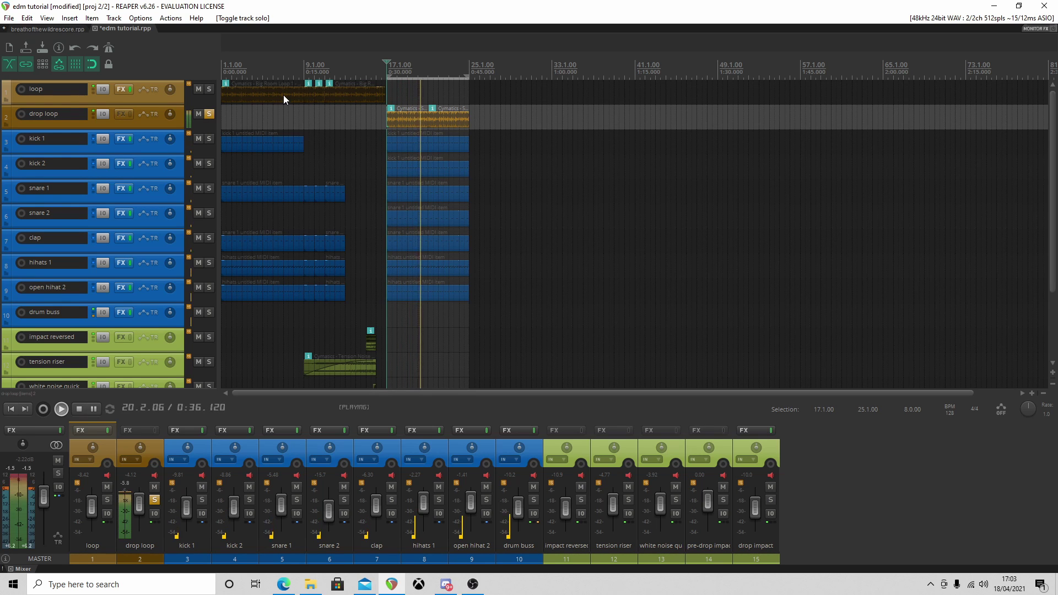
{"action": "key", "text": "space"}
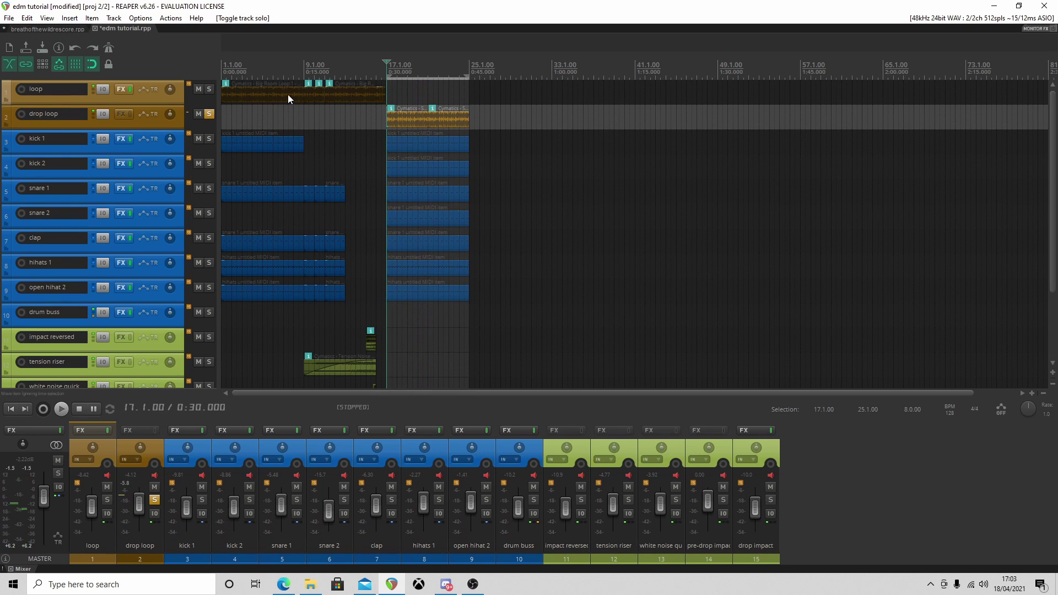
{"action": "left_click", "coordinate": [209, 114]}
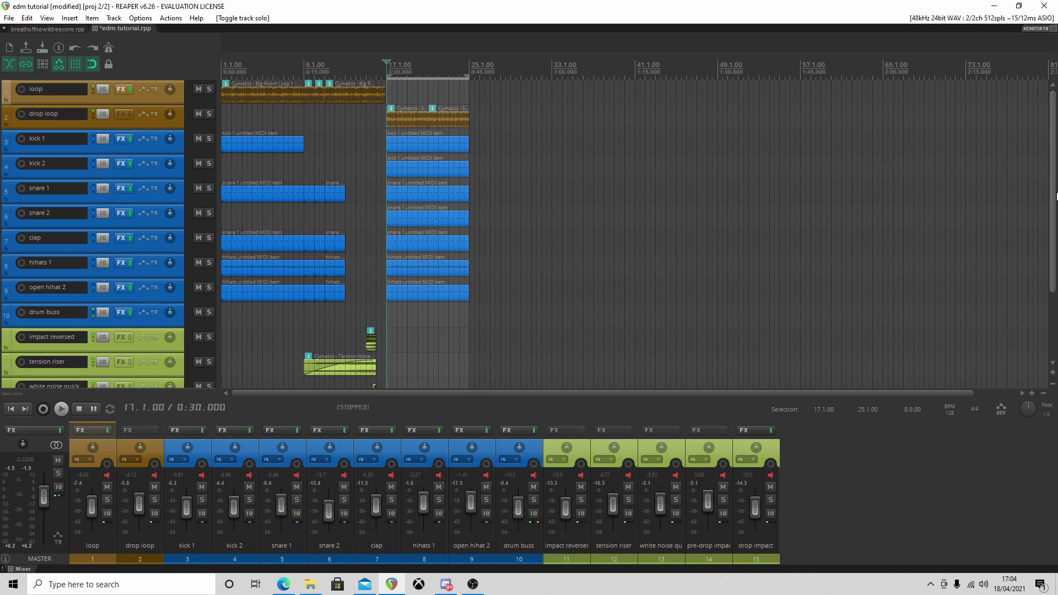
- Set the time selection over the section before the drop, from 1.1.00 to 17.1.00
{"action": "left_click_drag", "start_coordinate": [1055, 193], "coordinate": [1042, 172]}
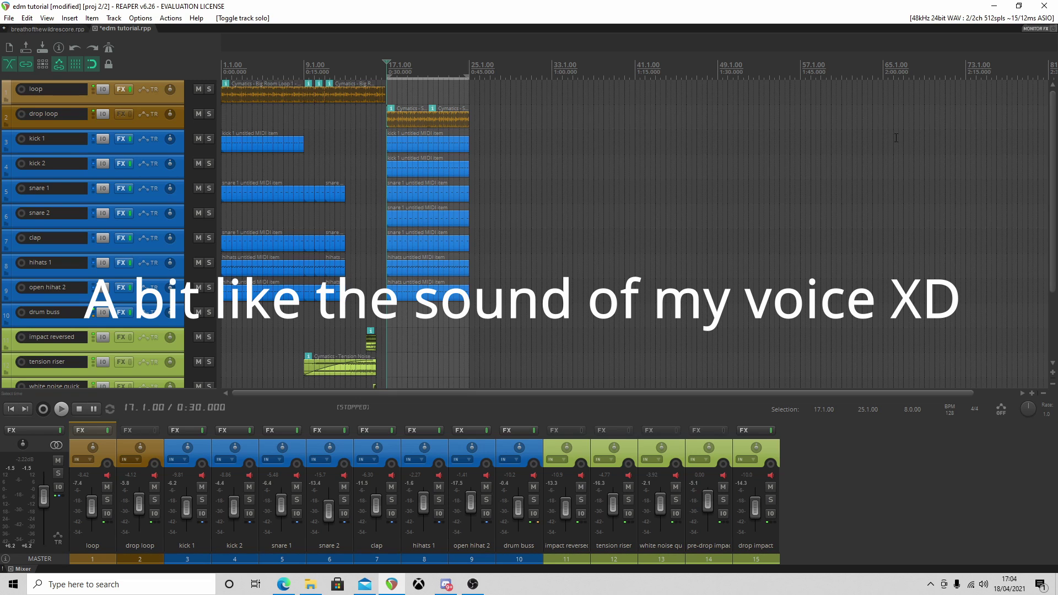
{"action": "left_click_drag", "start_coordinate": [1052, 138], "coordinate": [1054, 77]}
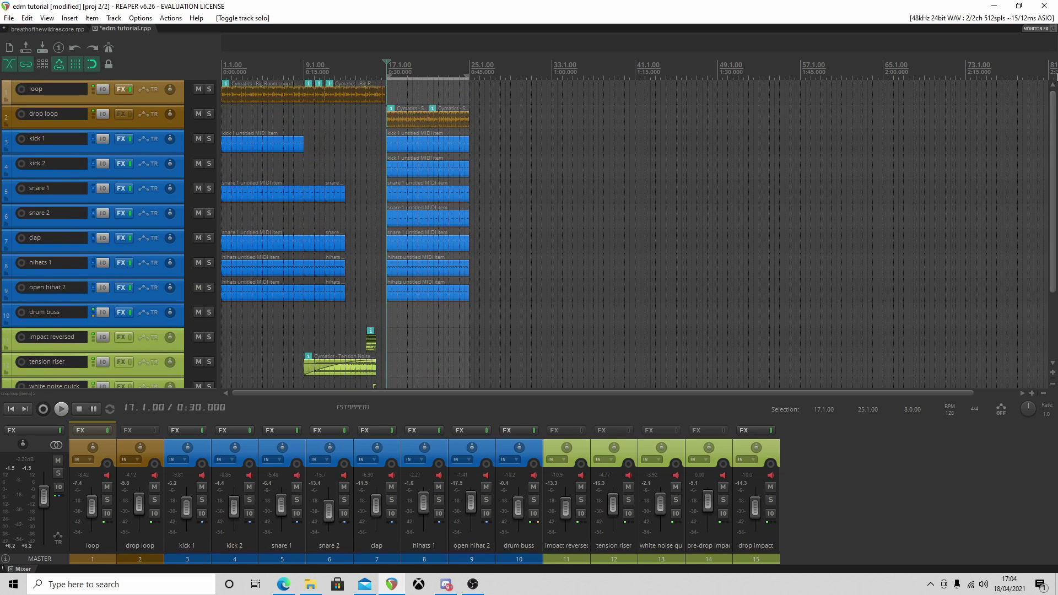
{"action": "left_click_drag", "start_coordinate": [302, 106], "coordinate": [223, 104]}
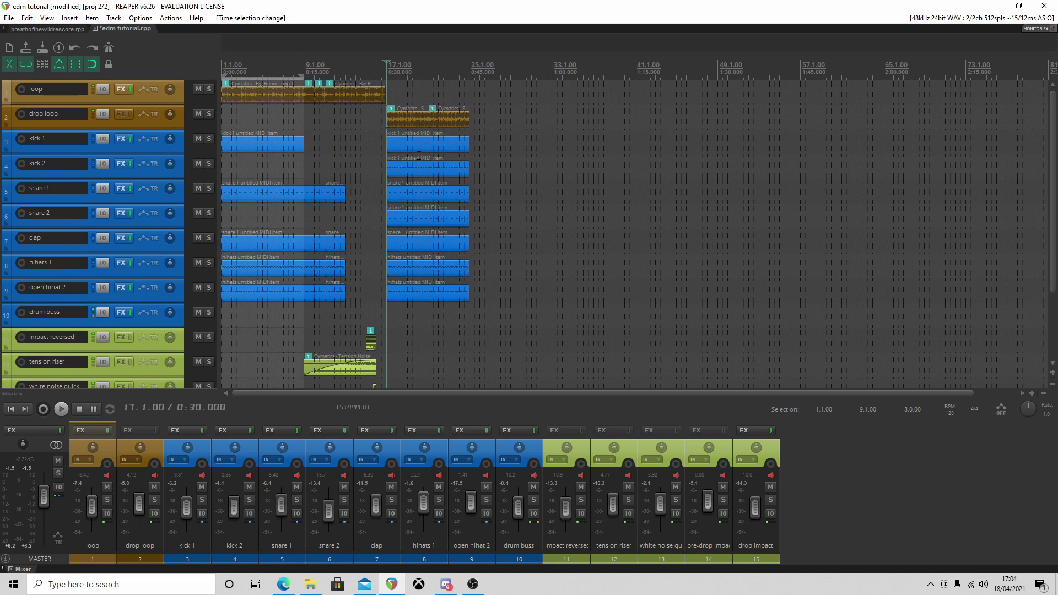
{"action": "left_click", "coordinate": [305, 69]}
{"action": "left_click_drag", "start_coordinate": [383, 71], "coordinate": [223, 70]}
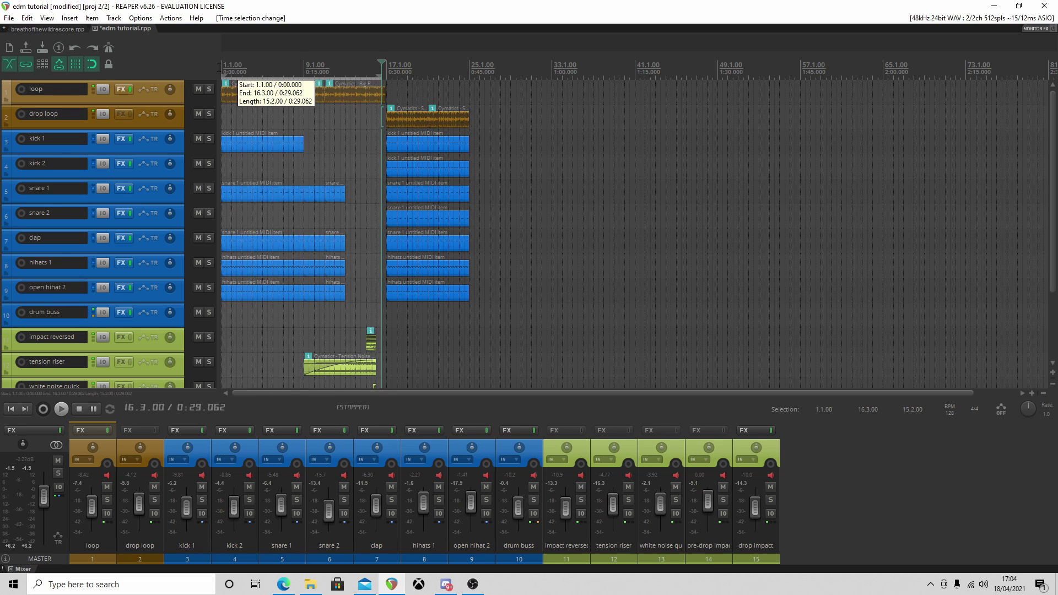
{"action": "left_click", "coordinate": [330, 91]}
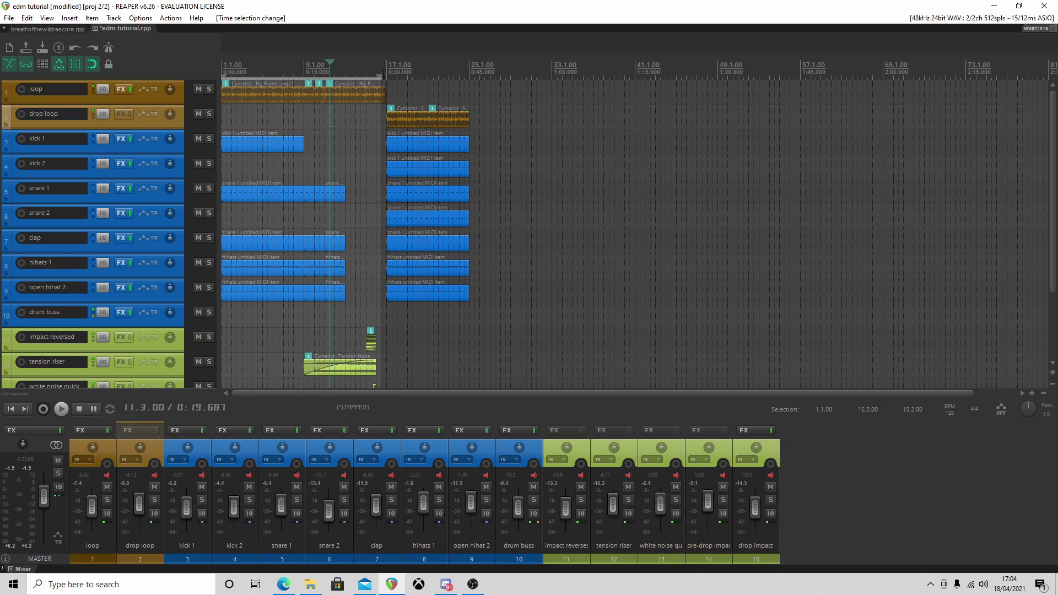
{"action": "left_click_drag", "start_coordinate": [380, 74], "coordinate": [387, 74]}
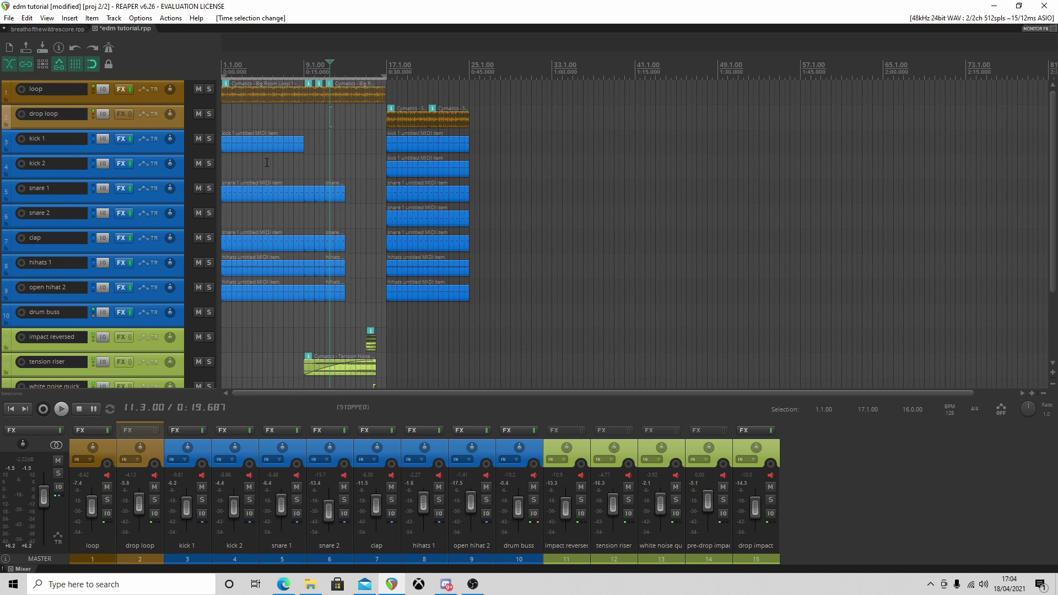
- Audition the kick 1 track on its own from the drop at bar 17, and clear its solo
{"action": "left_click", "coordinate": [324, 146]}
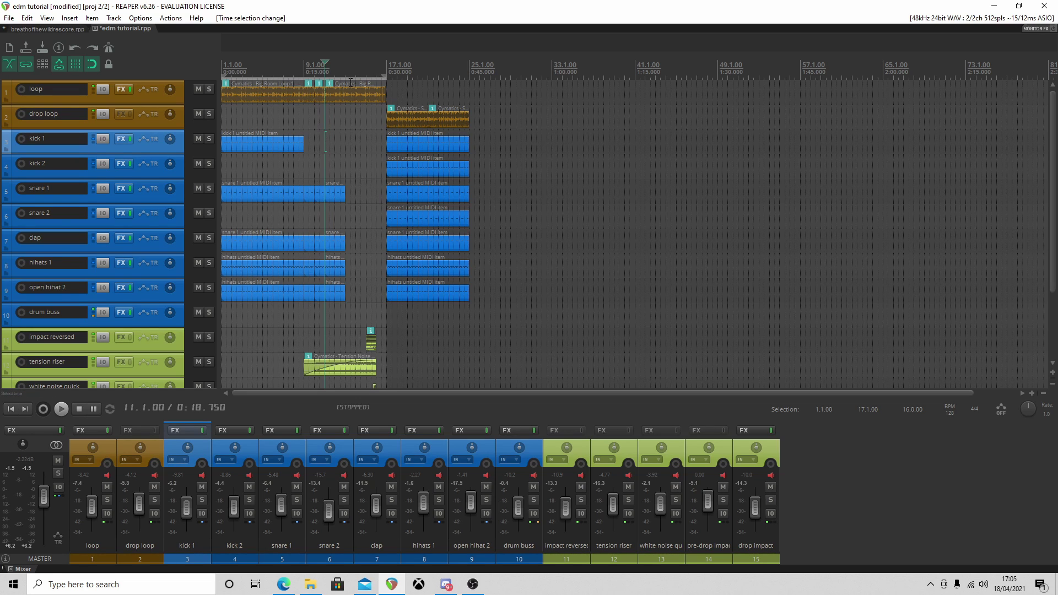
{"action": "left_click", "coordinate": [348, 143]}
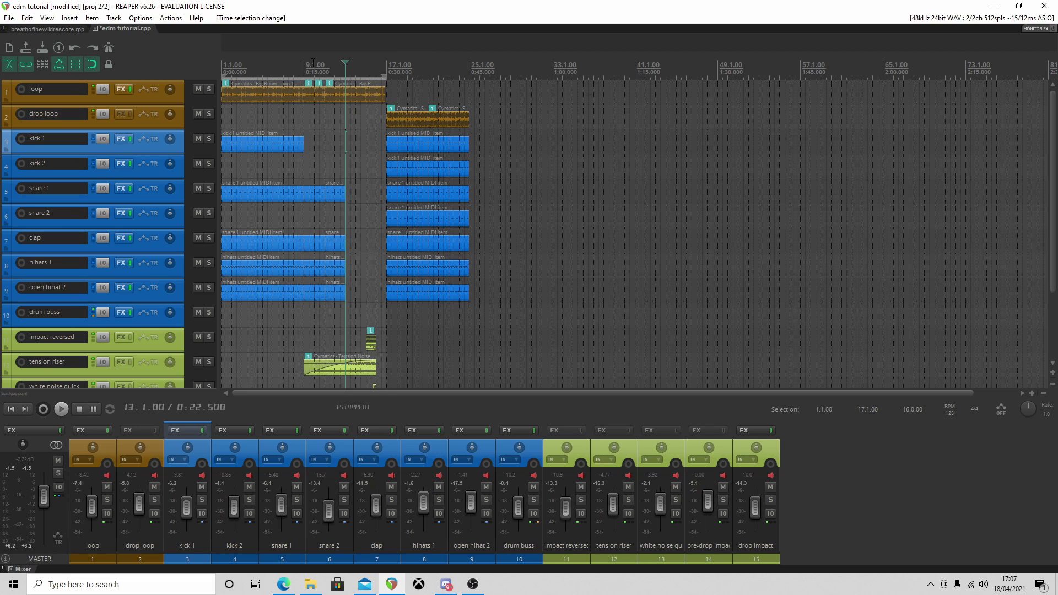
{"action": "left_click", "coordinate": [385, 64]}
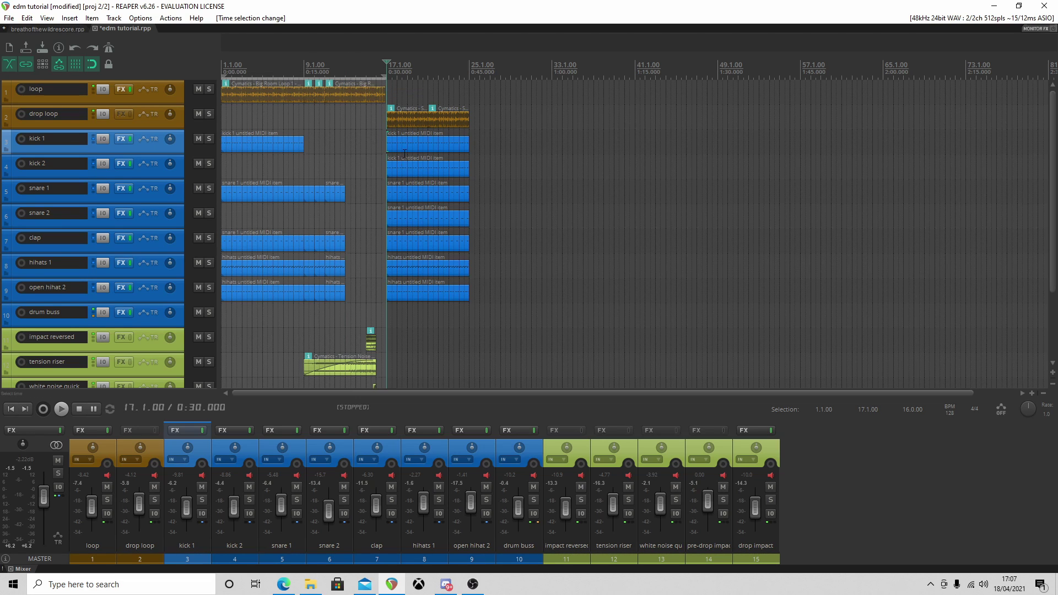
{"action": "left_click", "coordinate": [210, 140]}
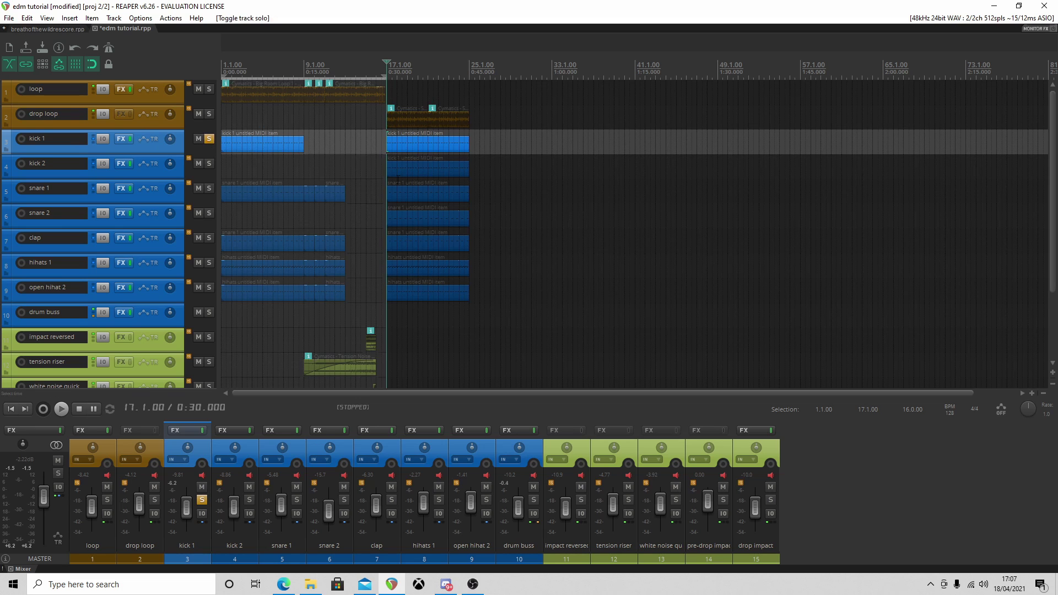
{"action": "key", "text": "space"}
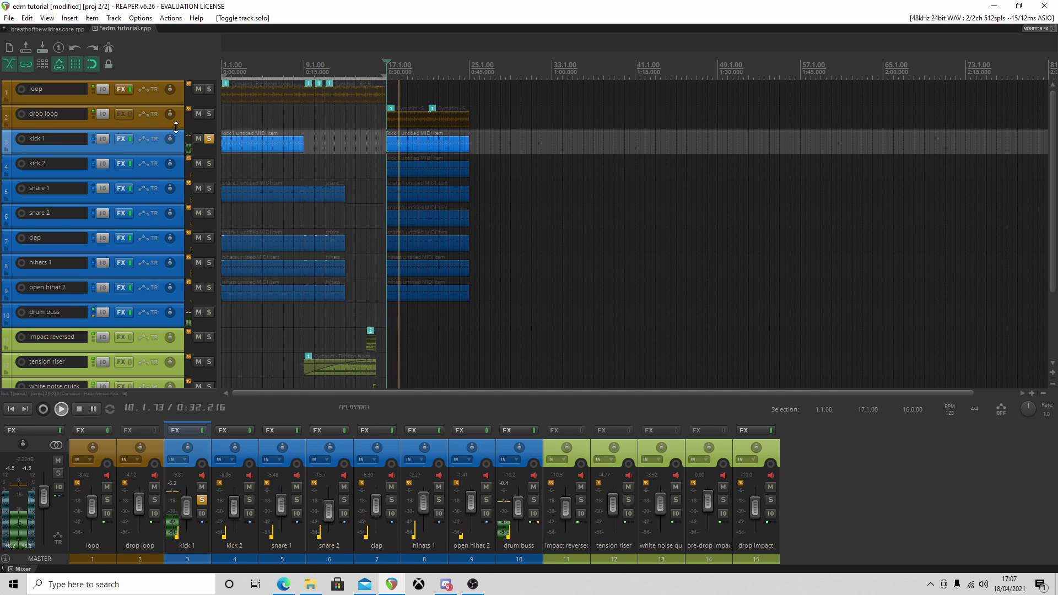
{"action": "left_click", "coordinate": [210, 140]}
{"action": "key", "text": "space"}
- Audition the kick 2 track on its own from bar 17, and clear its solo
{"action": "left_click", "coordinate": [210, 164]}
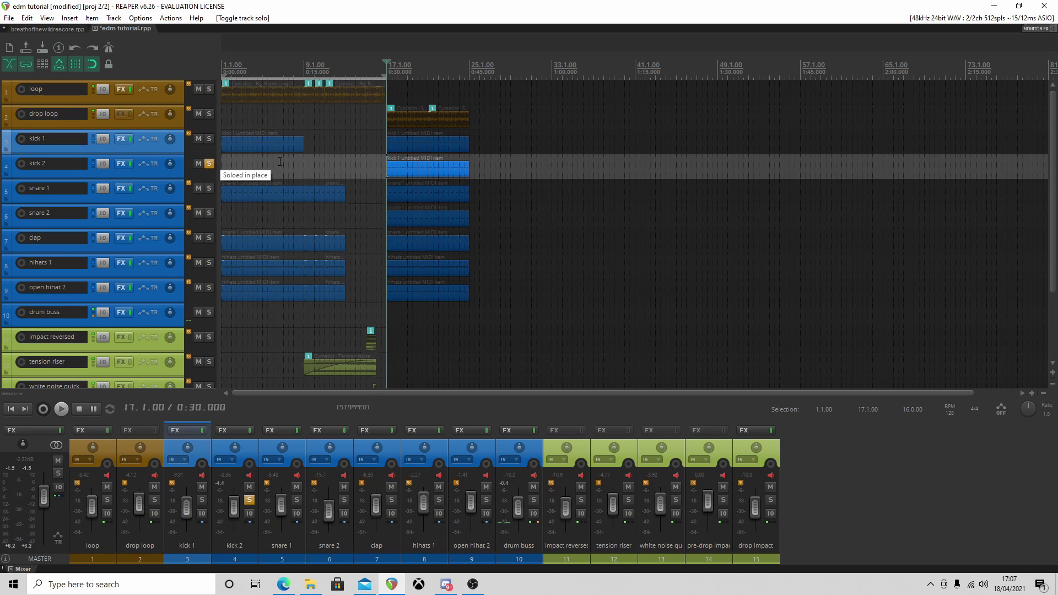
{"action": "key", "text": "space"}
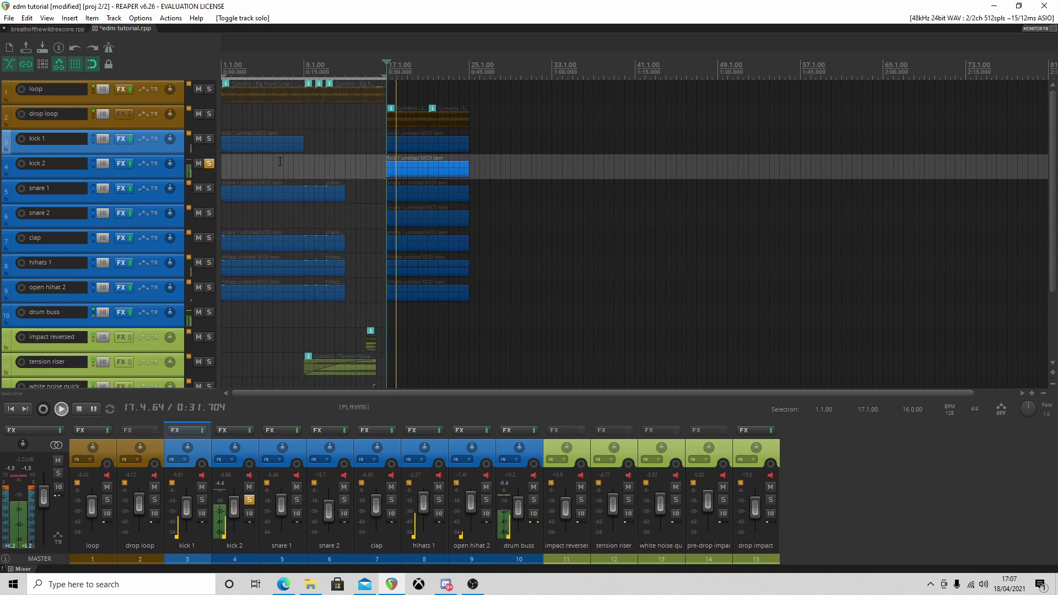
{"action": "left_click", "coordinate": [209, 163]}
{"action": "key", "text": "space"}
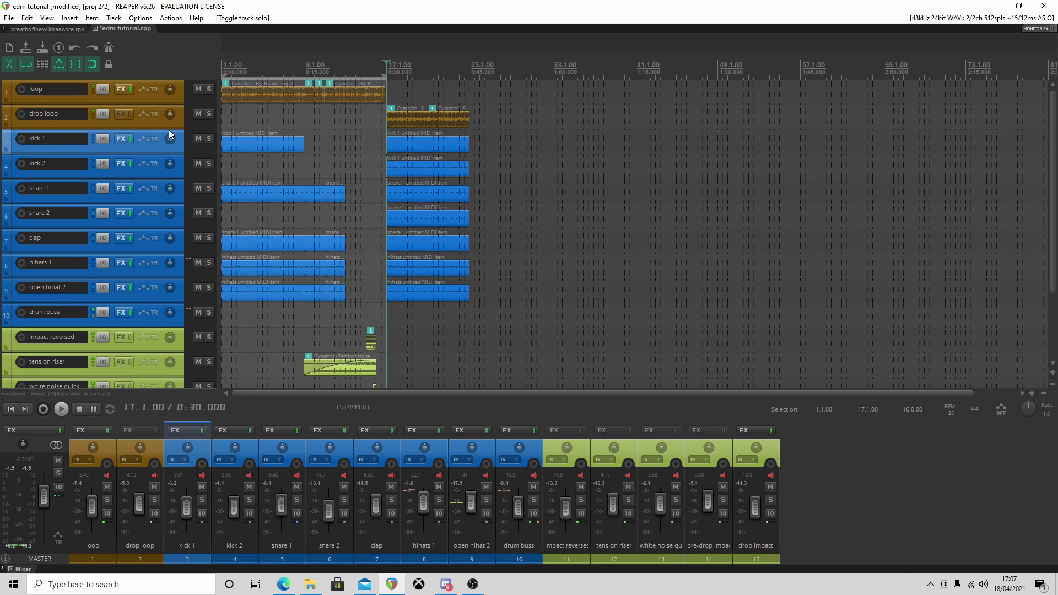
- Audition kick 1 and kick 2 soloed together from bar 17, and clear both solos
{"action": "left_click", "coordinate": [209, 138]}
{"action": "left_click", "coordinate": [208, 163]}
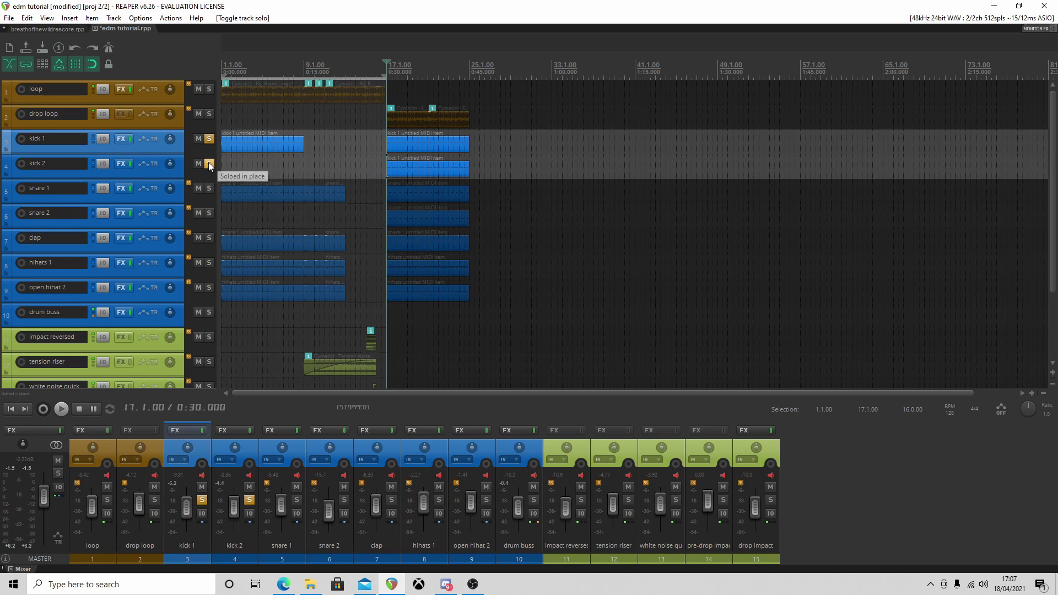
{"action": "key", "text": "space"}
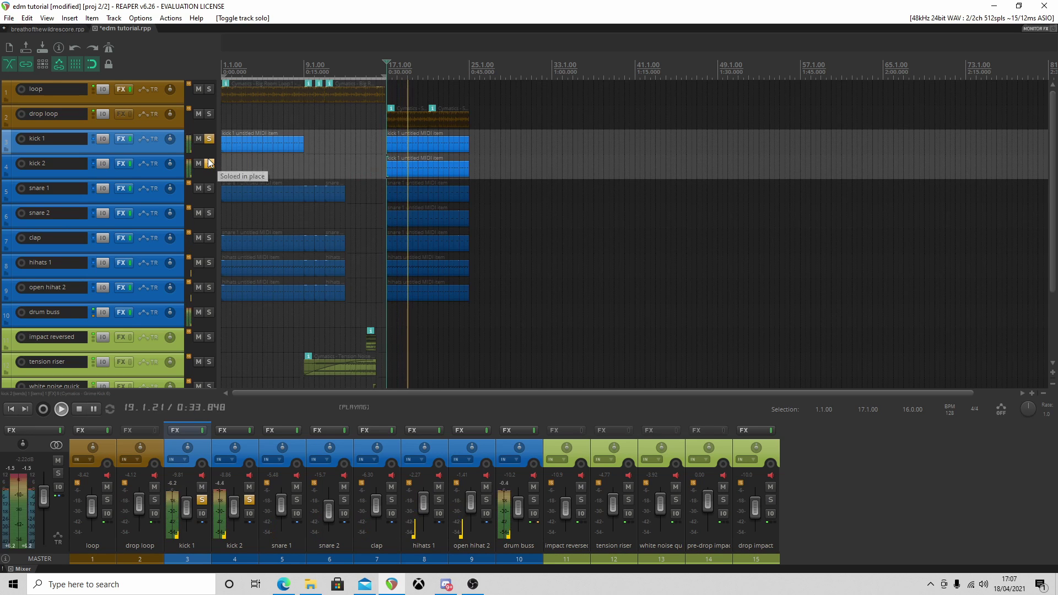
{"action": "key", "text": "space"}
{"action": "left_click", "coordinate": [210, 138]}
{"action": "left_click", "coordinate": [210, 163]}
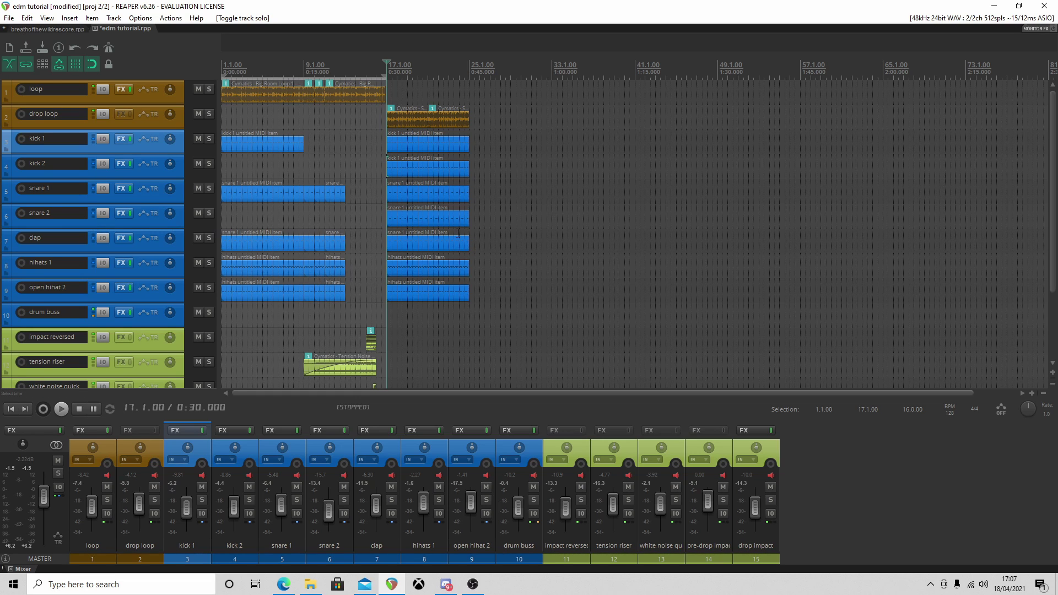
- Place the edit cursor at bar 15 and examine the item commands for the impact reversed clip without applying any
{"action": "scroll", "coordinate": [1035, 144], "scroll_direction": "down", "scroll_amount": 1}
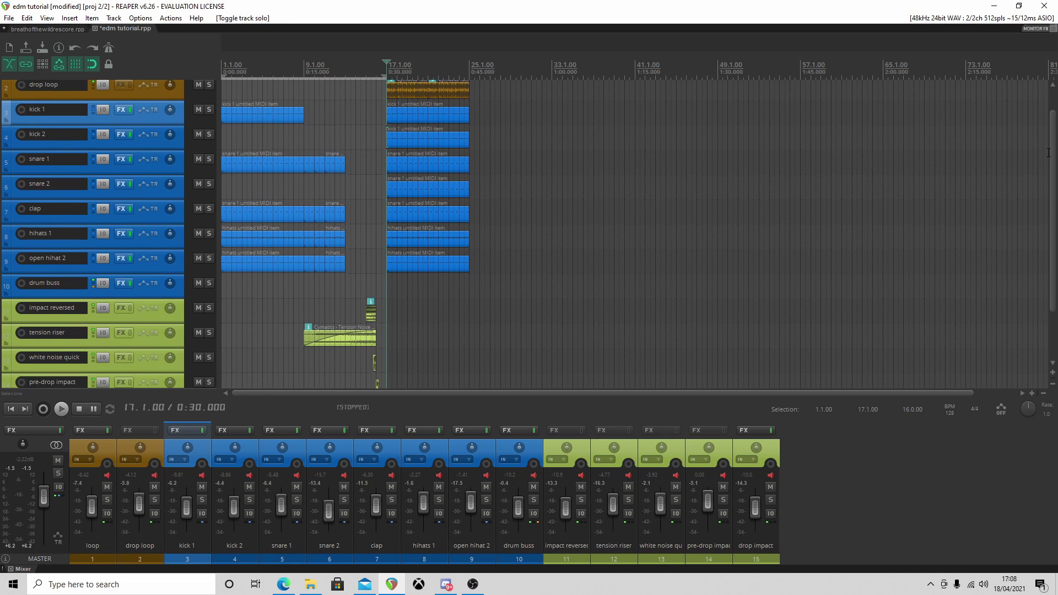
{"action": "left_click_drag", "start_coordinate": [1052, 153], "coordinate": [1051, 229]}
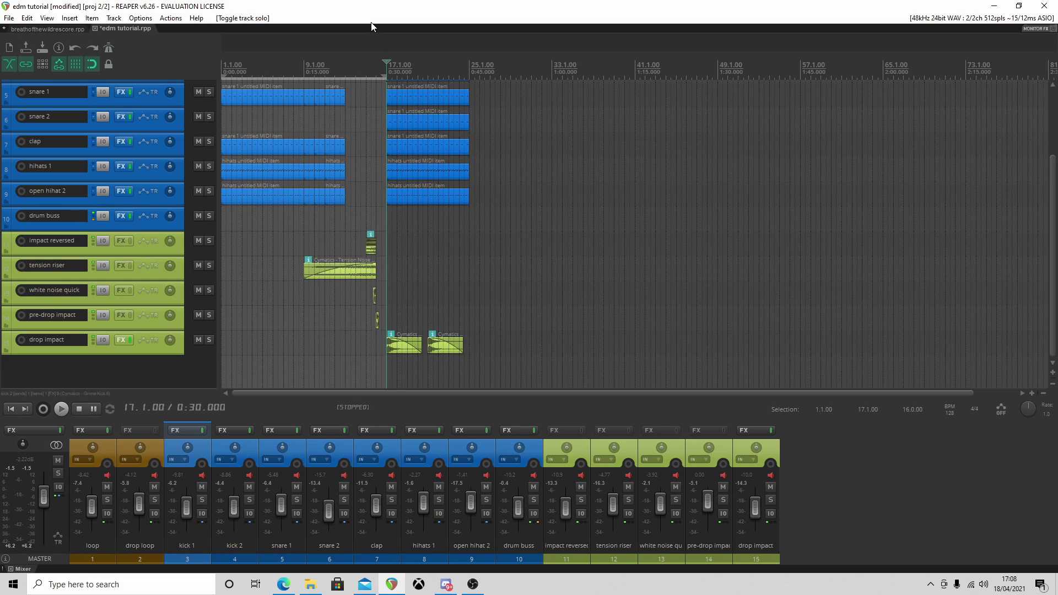
{"action": "left_click", "coordinate": [364, 71]}
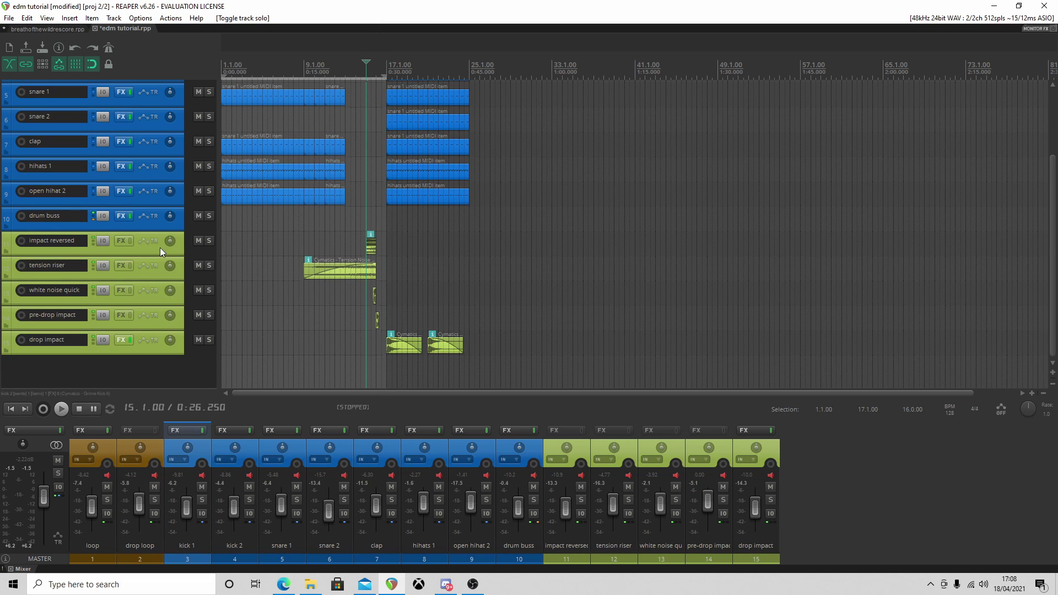
{"action": "right_click", "coordinate": [372, 252]}
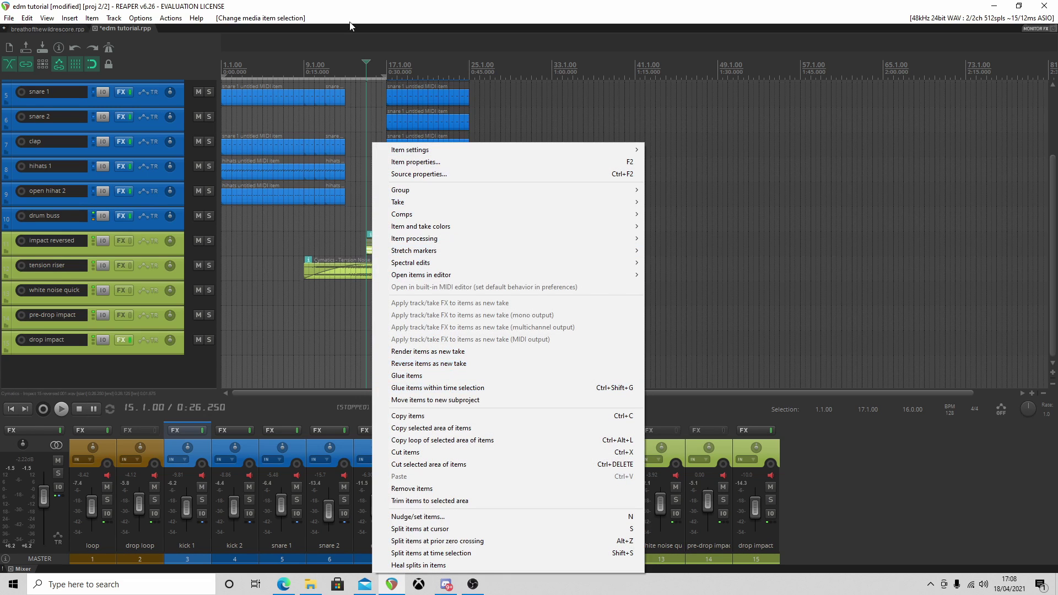
{"action": "left_click", "coordinate": [357, 8]}
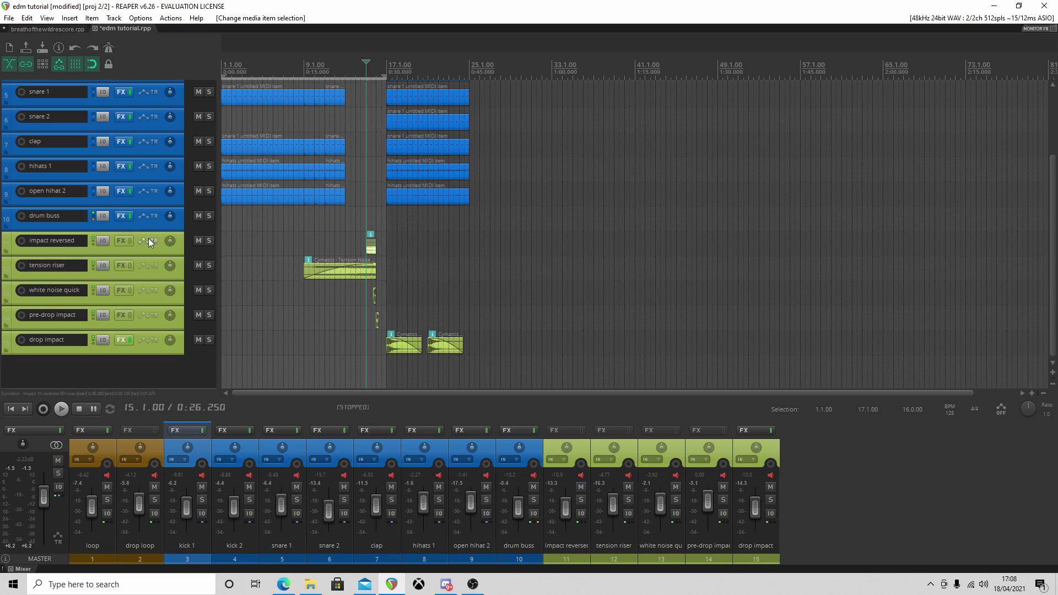
- Audition the impact reversed track on its own from bar 15, and clear its solo
{"action": "left_click", "coordinate": [210, 241]}
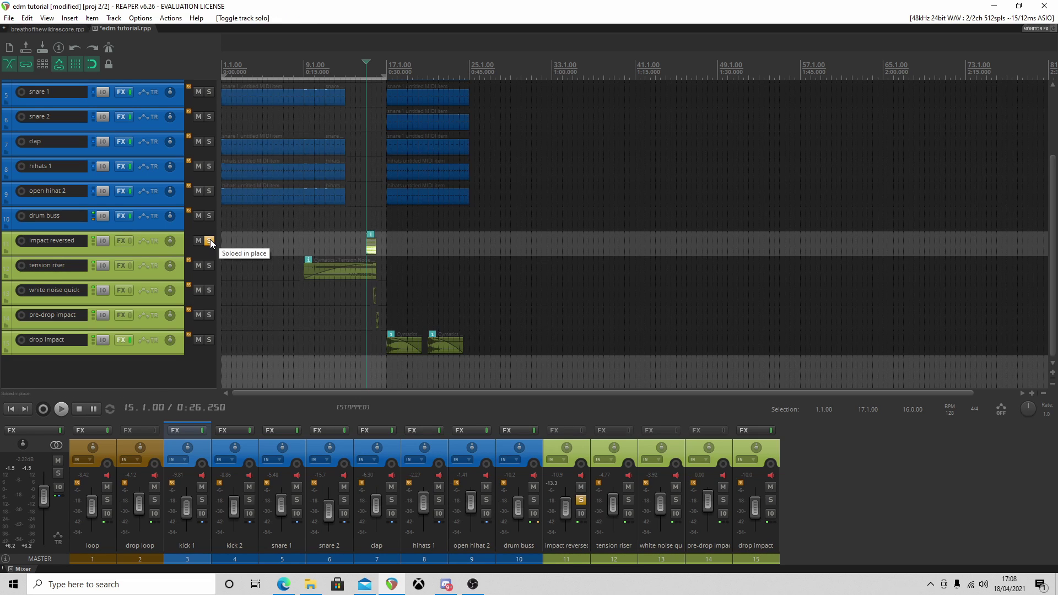
{"action": "key", "text": "space"}
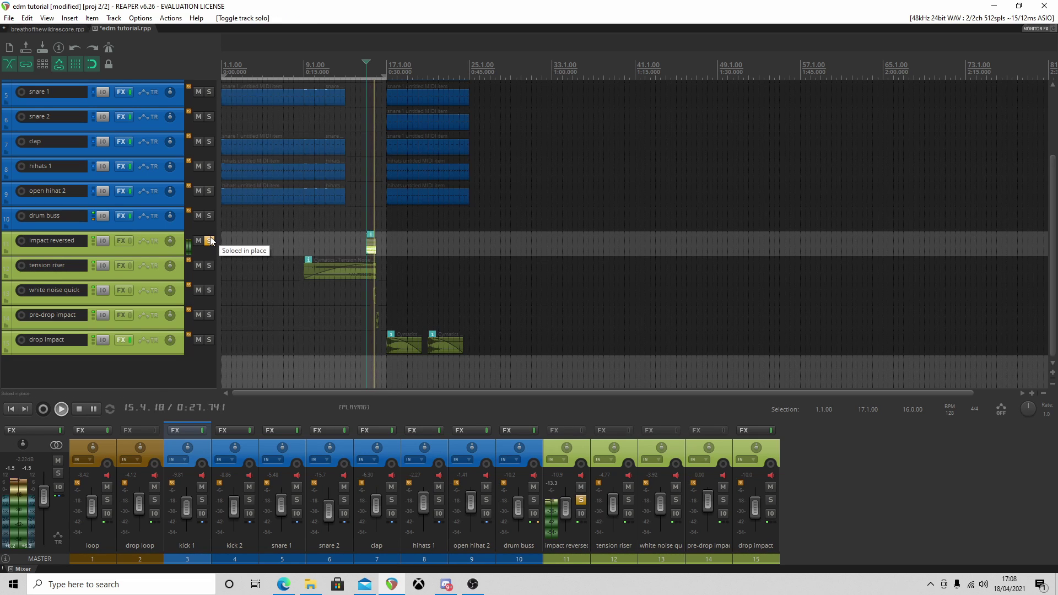
{"action": "key", "text": "space"}
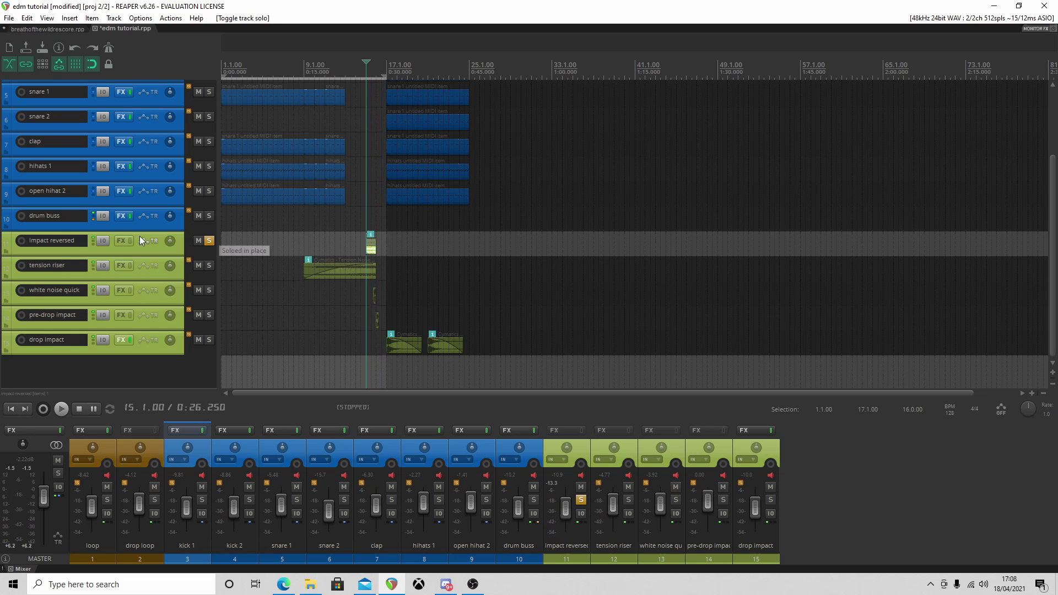
{"action": "left_click", "coordinate": [210, 241]}
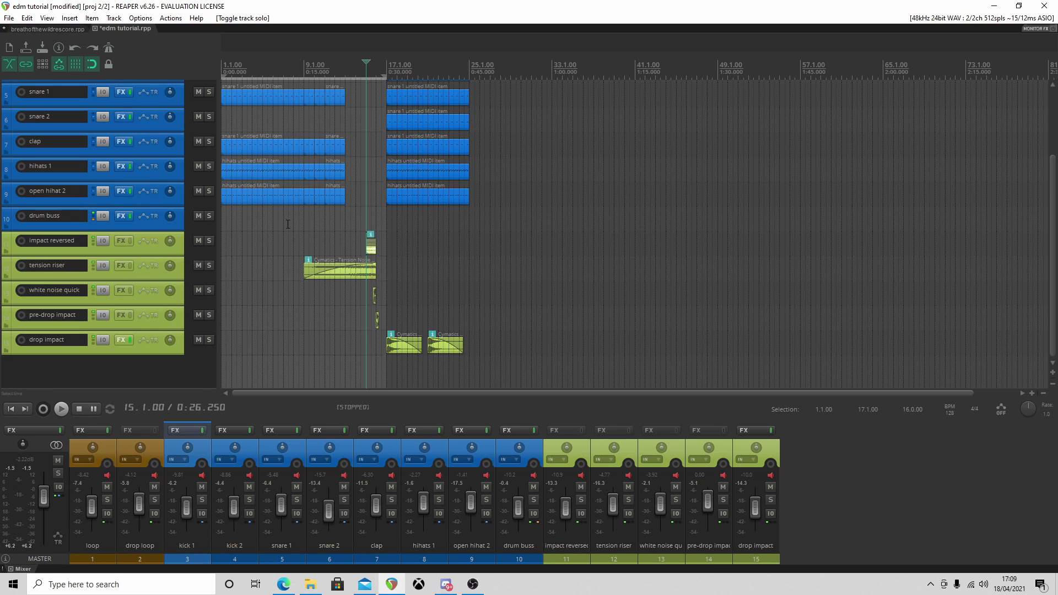
- Play the full mix from bar 9 through the build-up into the start of the drop, and stop playback
{"action": "left_click", "coordinate": [304, 71]}
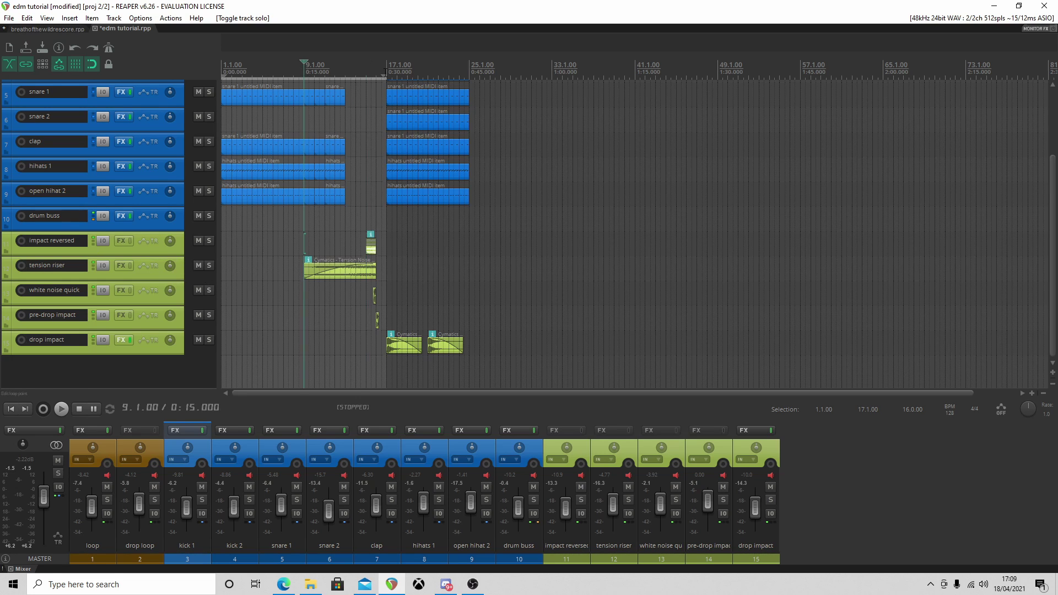
{"action": "key", "text": "space"}
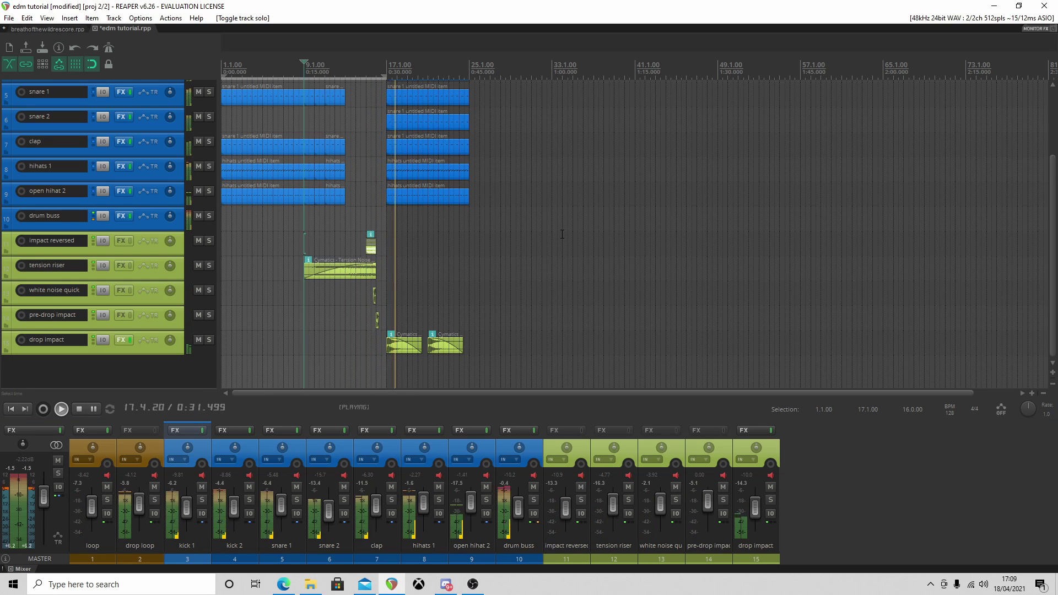
{"action": "key", "text": "space"}
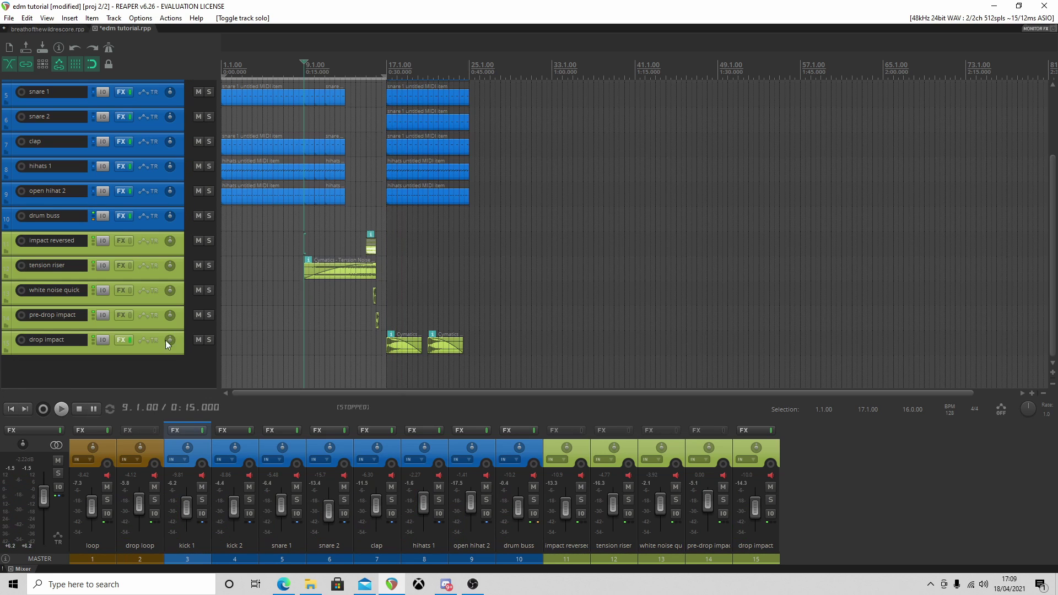
- Inspect the 3-Band EQ in the drop impact track's effects chain, and close the chain
{"action": "left_click", "coordinate": [120, 340]}
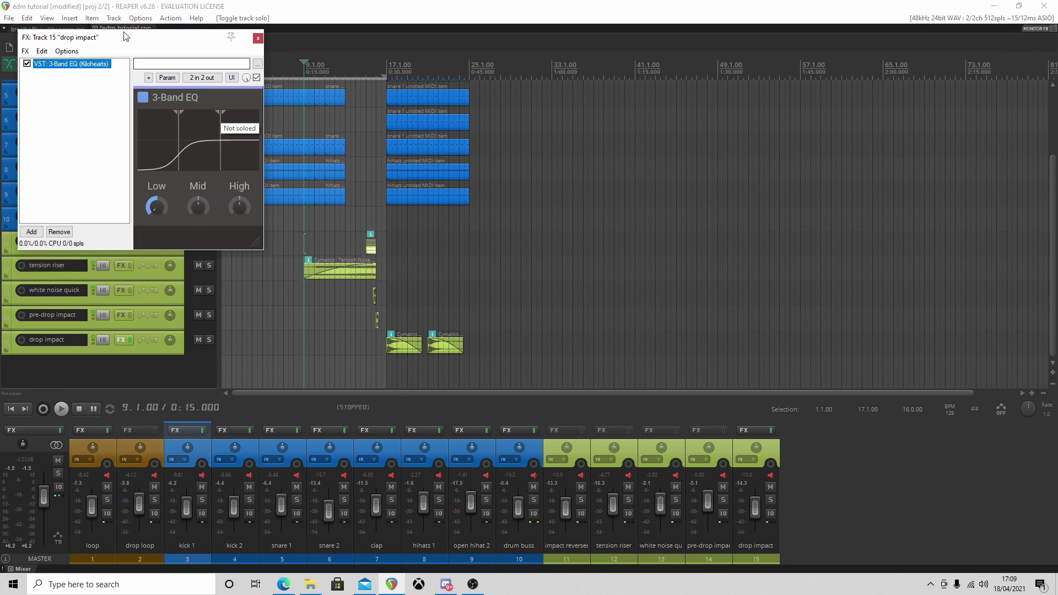
{"action": "left_click", "coordinate": [255, 39]}
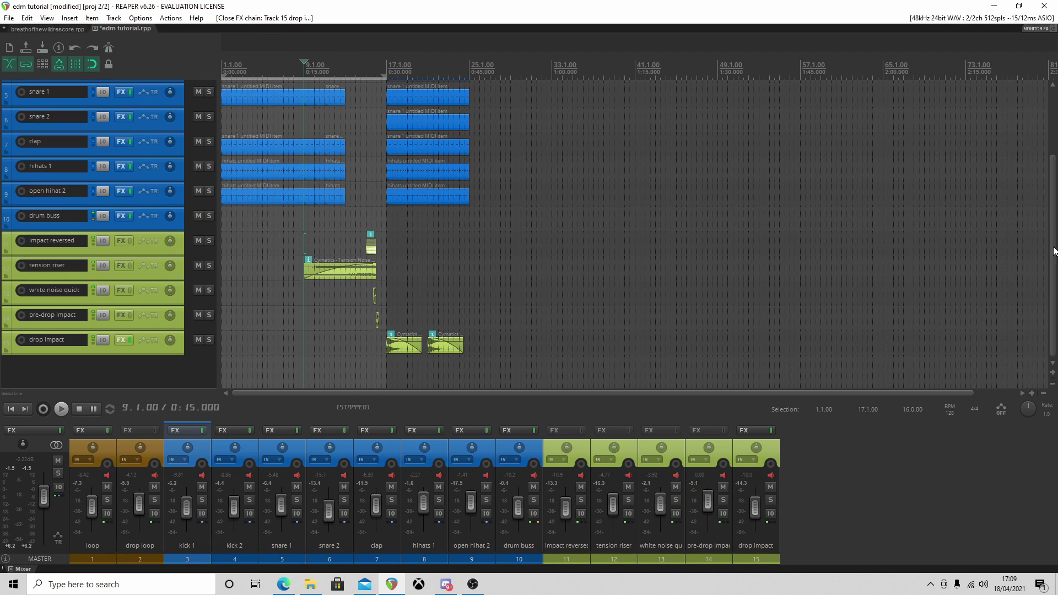
{"action": "scroll", "coordinate": [1051, 239], "scroll_direction": "up", "scroll_amount": 3}
{"action": "scroll", "coordinate": [1051, 238], "scroll_direction": "down", "scroll_amount": 3}
{"action": "scroll", "coordinate": [1052, 239], "scroll_direction": "down", "scroll_amount": 1}
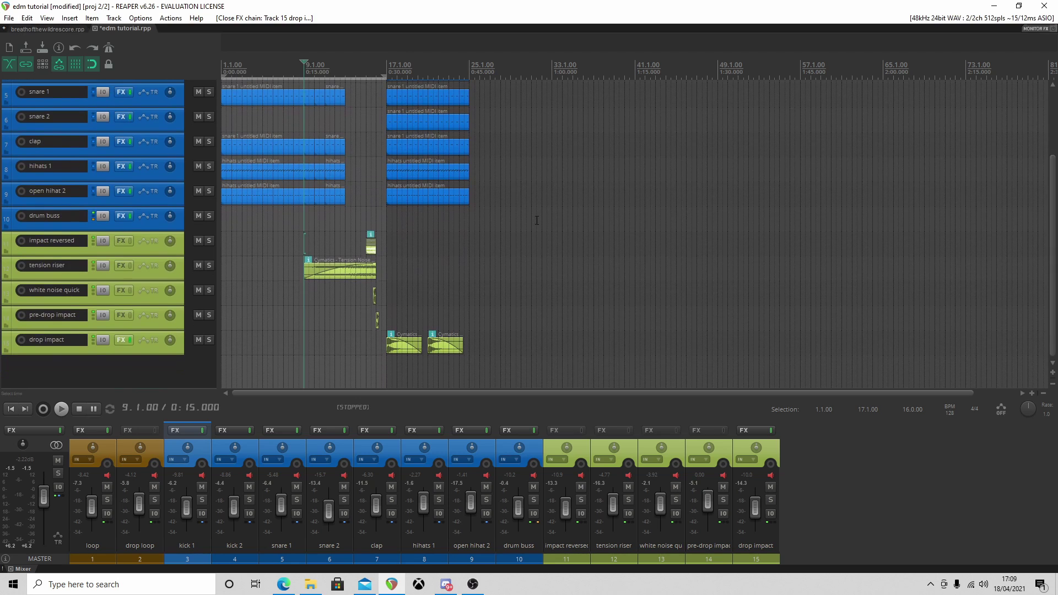